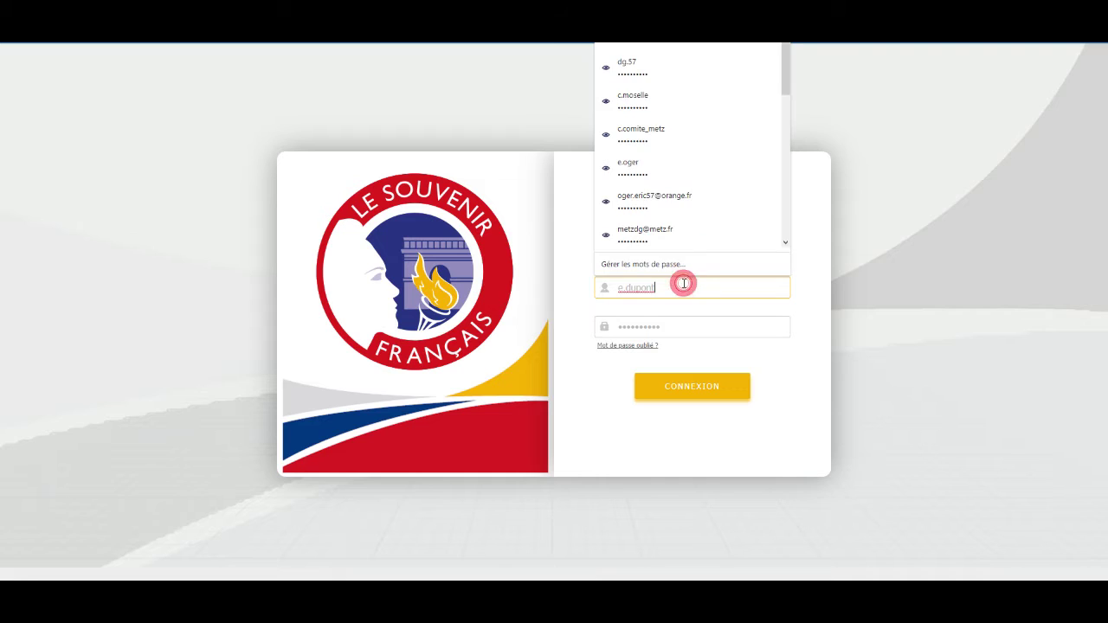
Step: Sign in with the pre-filled account credentials and open the general delegation's Comptabilité page
{"action": "left_click", "coordinate": [631, 53]}
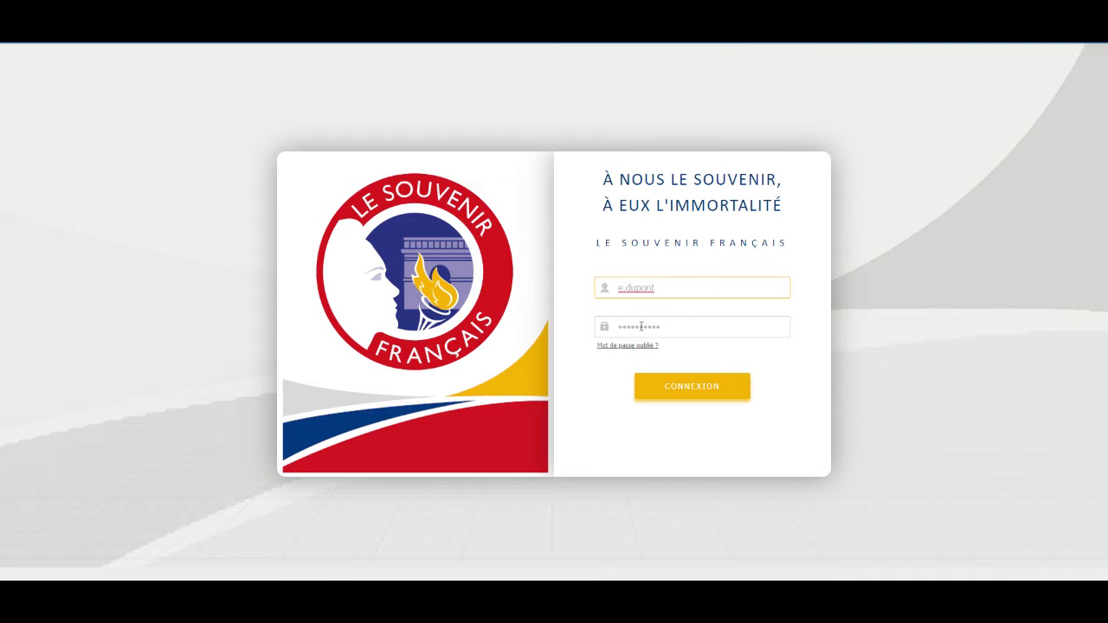
{"action": "left_click", "coordinate": [702, 389]}
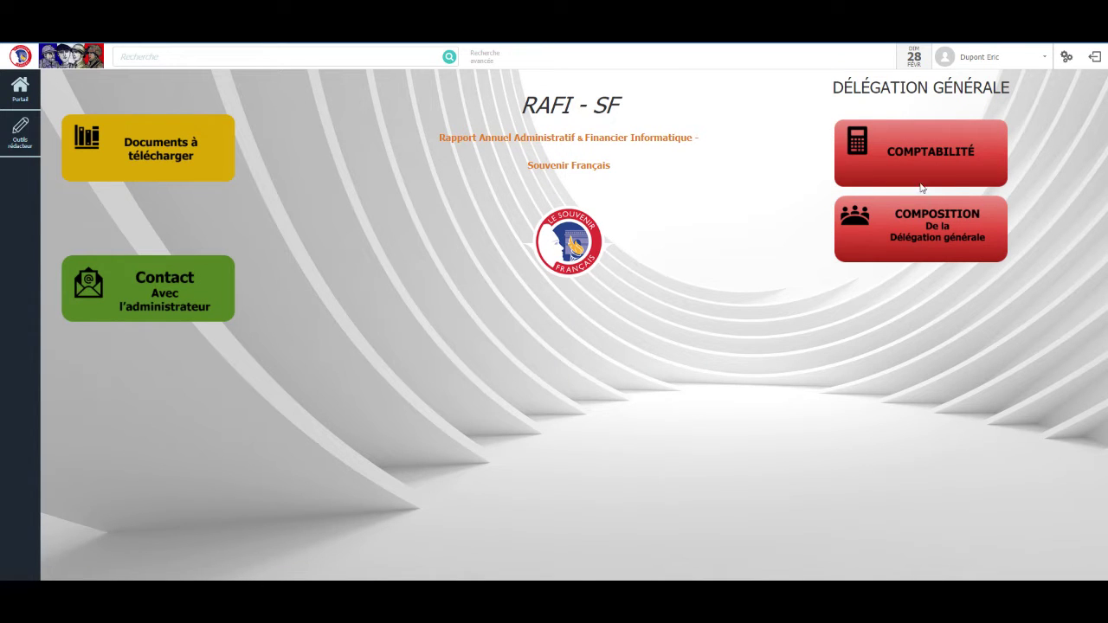
{"action": "left_click", "coordinate": [912, 148]}
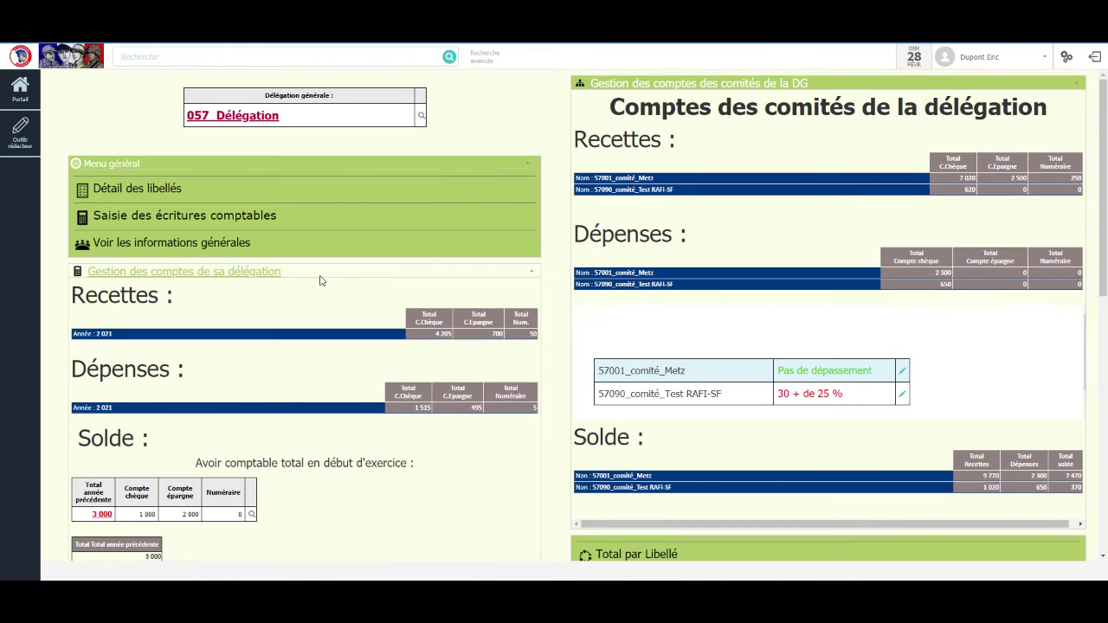
Step: Expand the unvalidated receipts dated 06/01/2021 under Gestion des validations and open their accounting record
{"action": "scroll", "coordinate": [305, 271], "scroll_direction": "down", "scroll_amount": 5}
{"action": "scroll", "coordinate": [305, 271], "scroll_direction": "down", "scroll_amount": 3}
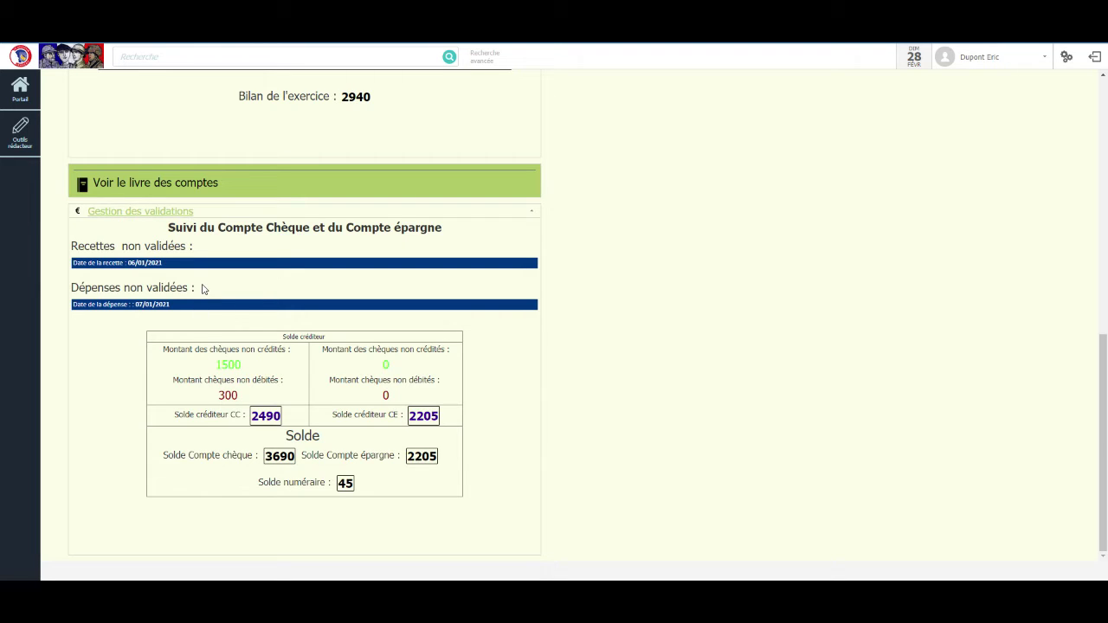
{"action": "left_click", "coordinate": [249, 265]}
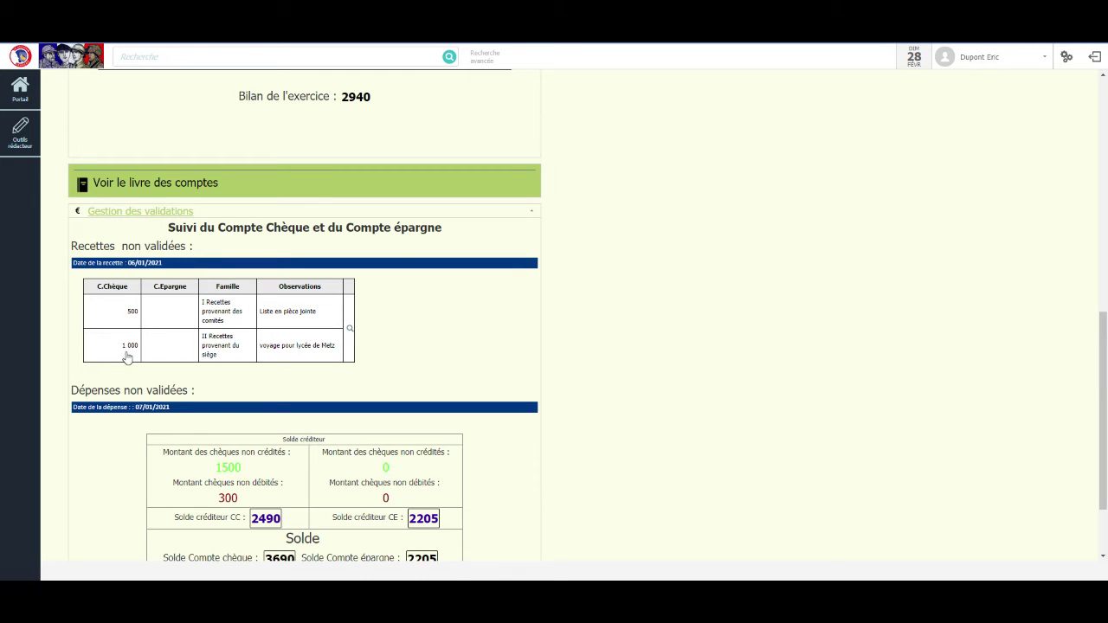
{"action": "left_click", "coordinate": [349, 331]}
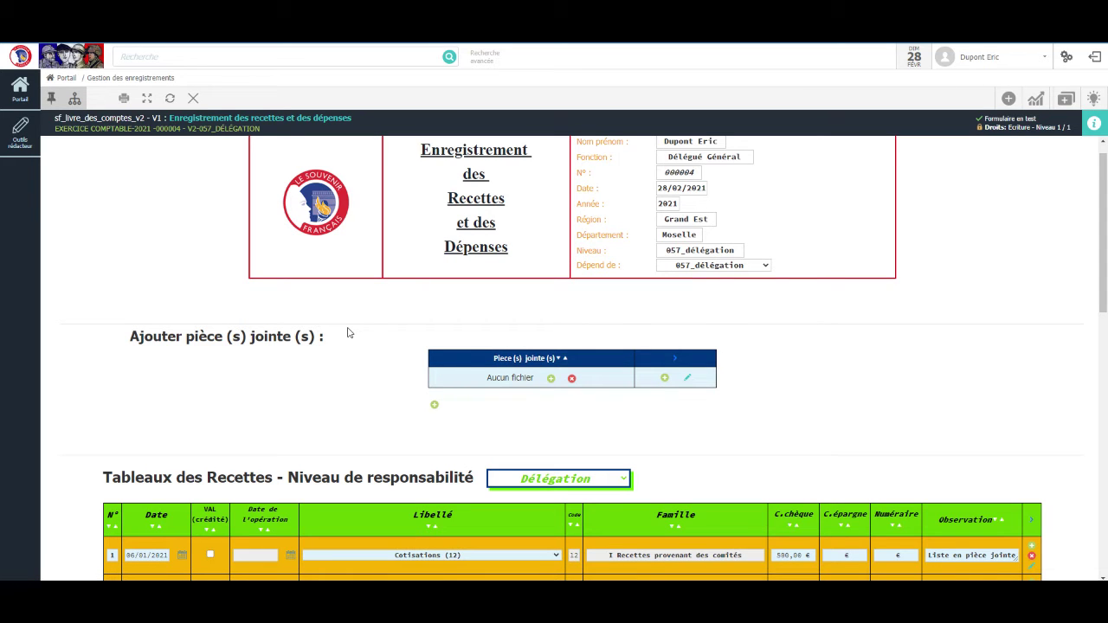
Step: Validate the Cotisations (12) receipt as credited and set its operation date to 28/02/2021
{"action": "scroll", "coordinate": [349, 332], "scroll_direction": "up", "scroll_amount": 1}
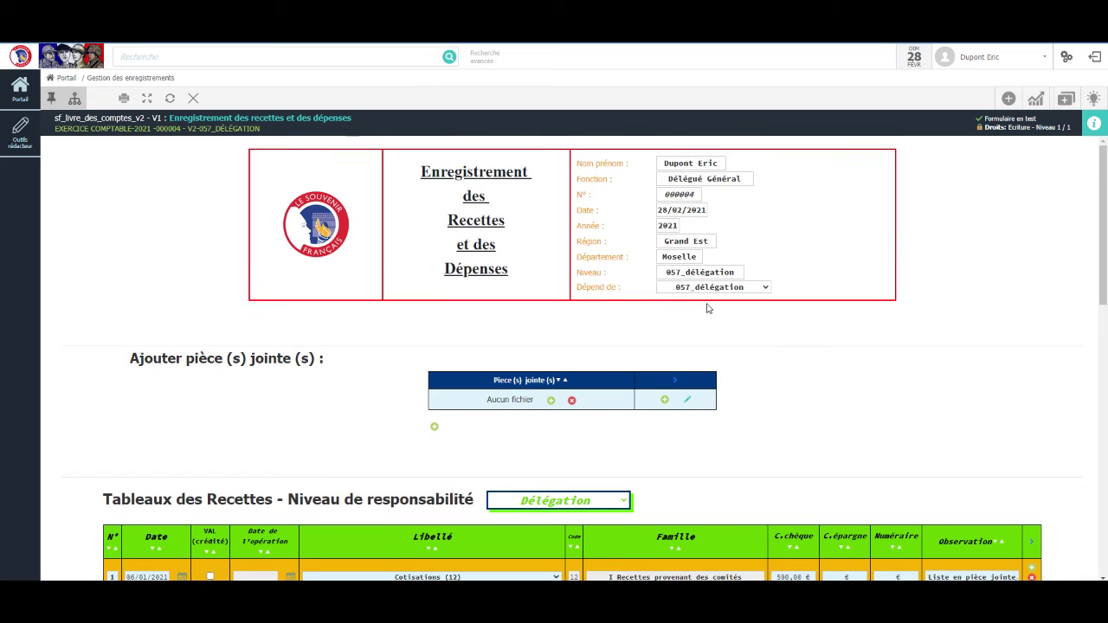
{"action": "scroll", "coordinate": [677, 346], "scroll_direction": "down", "scroll_amount": 3}
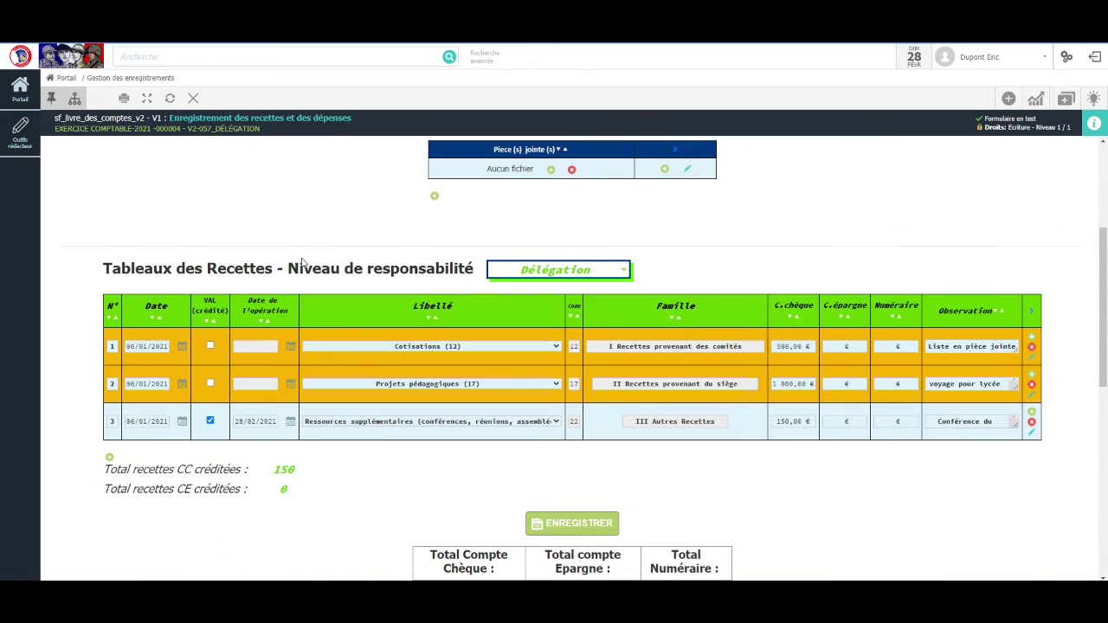
{"action": "scroll", "coordinate": [302, 262], "scroll_direction": "down", "scroll_amount": 1}
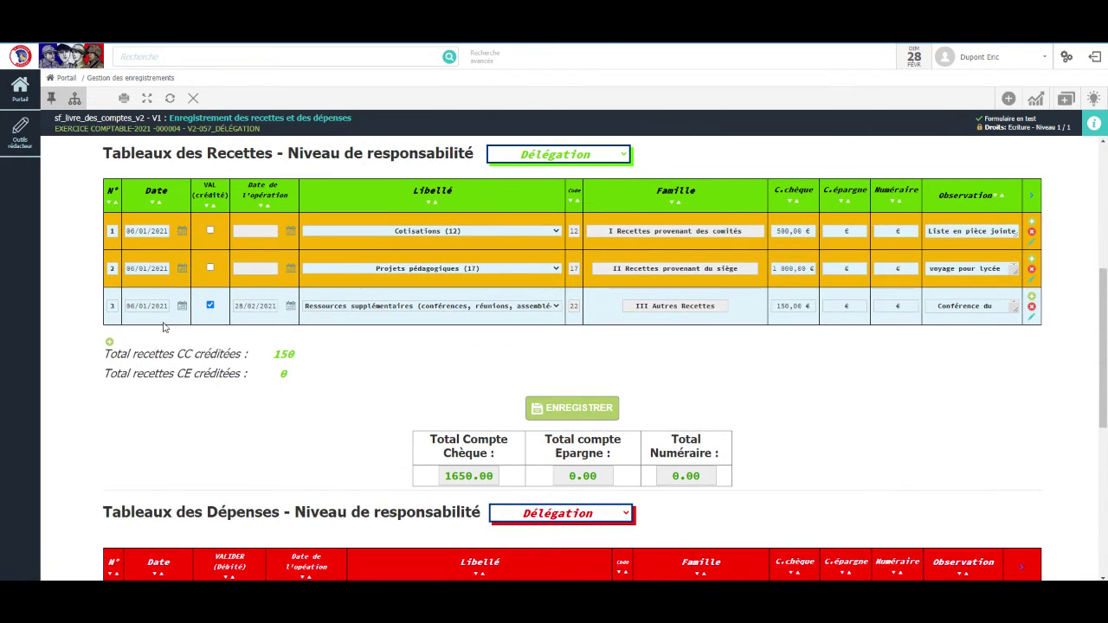
{"action": "scroll", "coordinate": [235, 212], "scroll_direction": "up", "scroll_amount": 1}
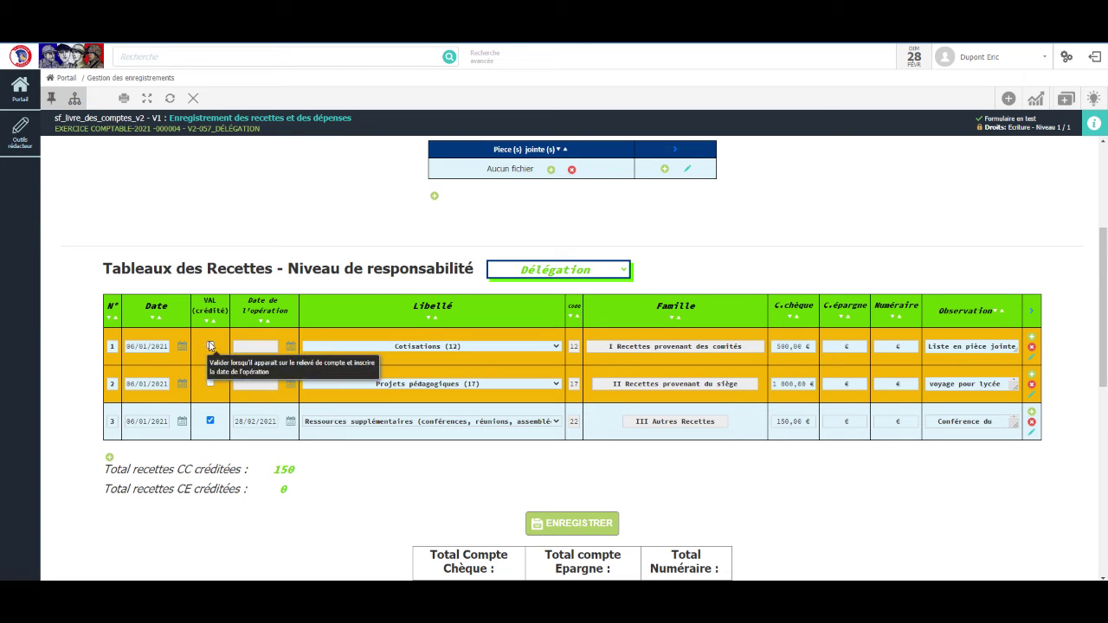
{"action": "left_click", "coordinate": [259, 346]}
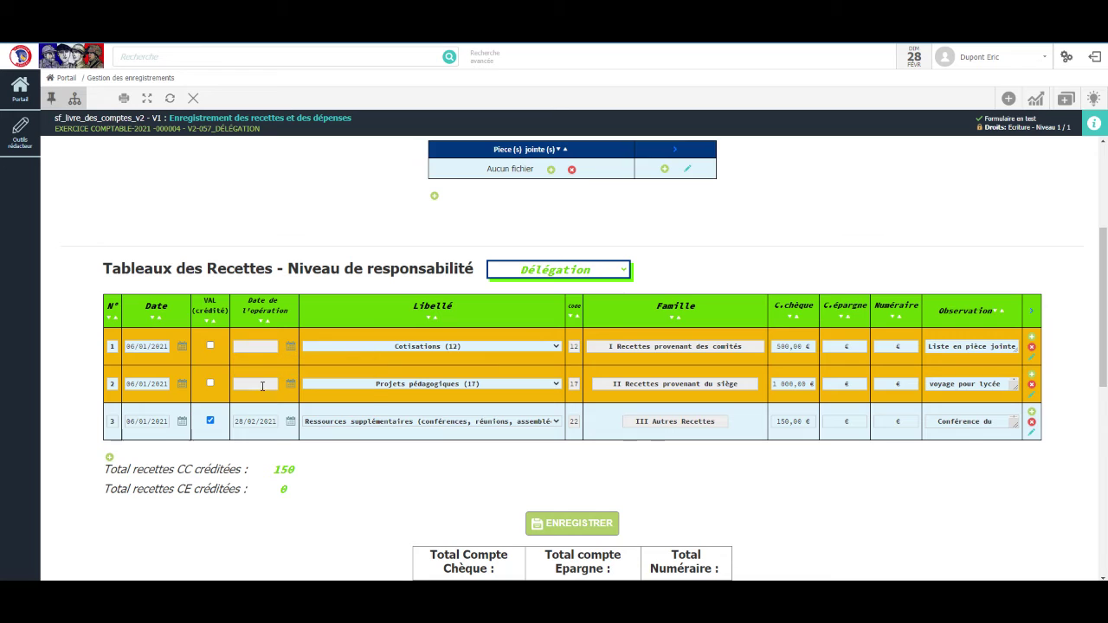
{"action": "left_click", "coordinate": [259, 384]}
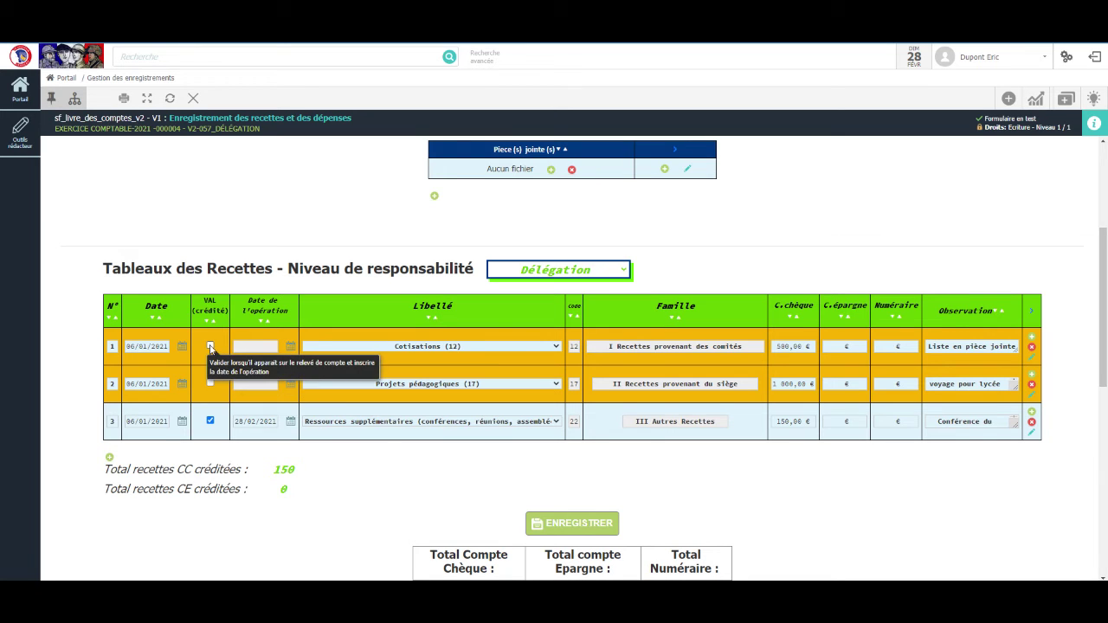
{"action": "left_click", "coordinate": [210, 347]}
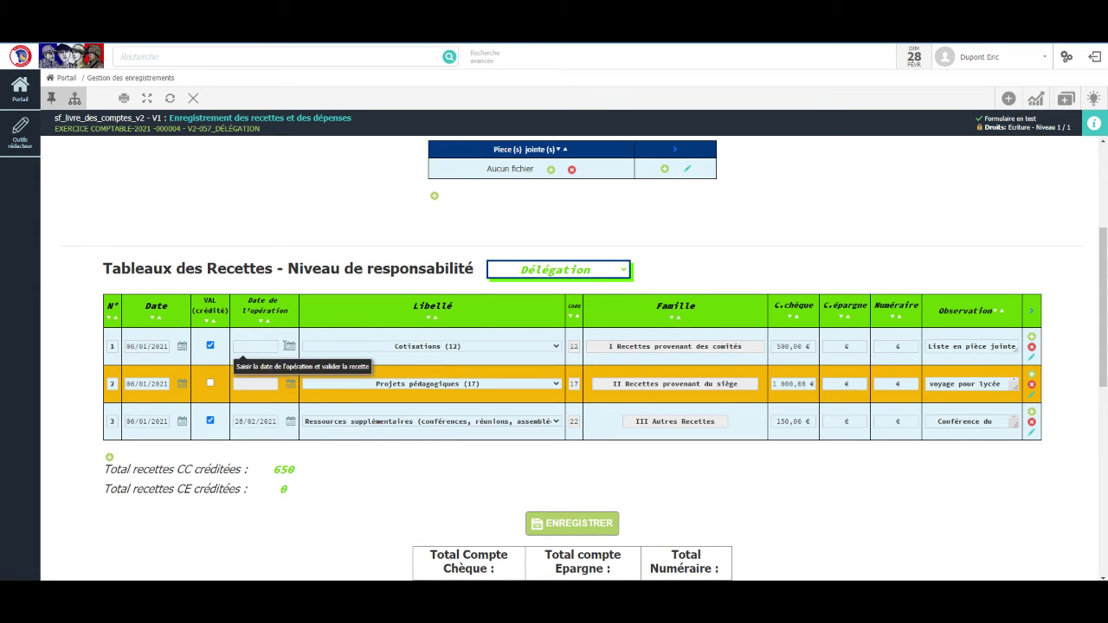
{"action": "left_click", "coordinate": [290, 346]}
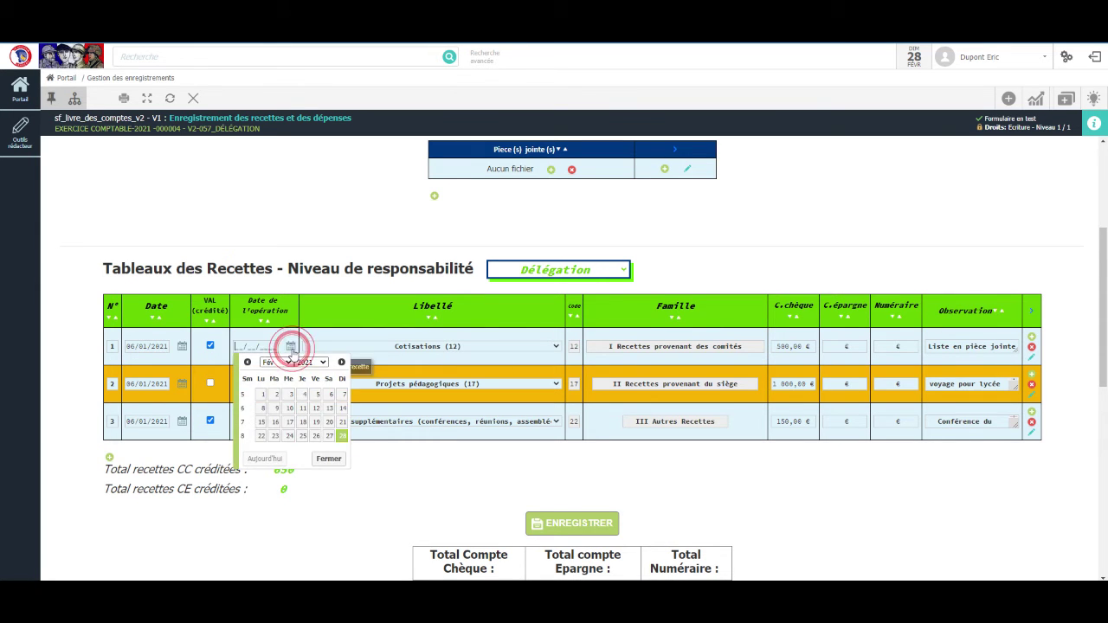
{"action": "left_click", "coordinate": [342, 435]}
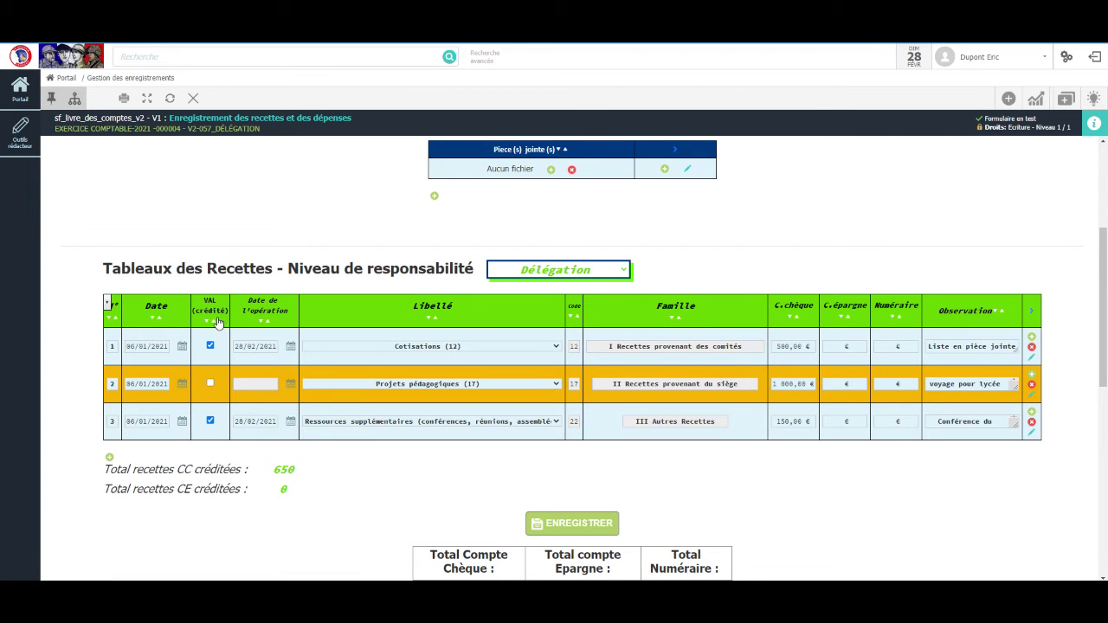
Step: Validate the Projets pédagogiques (17) receipt as credited with 28/02/2021 as its operation date
{"action": "left_click", "coordinate": [209, 384]}
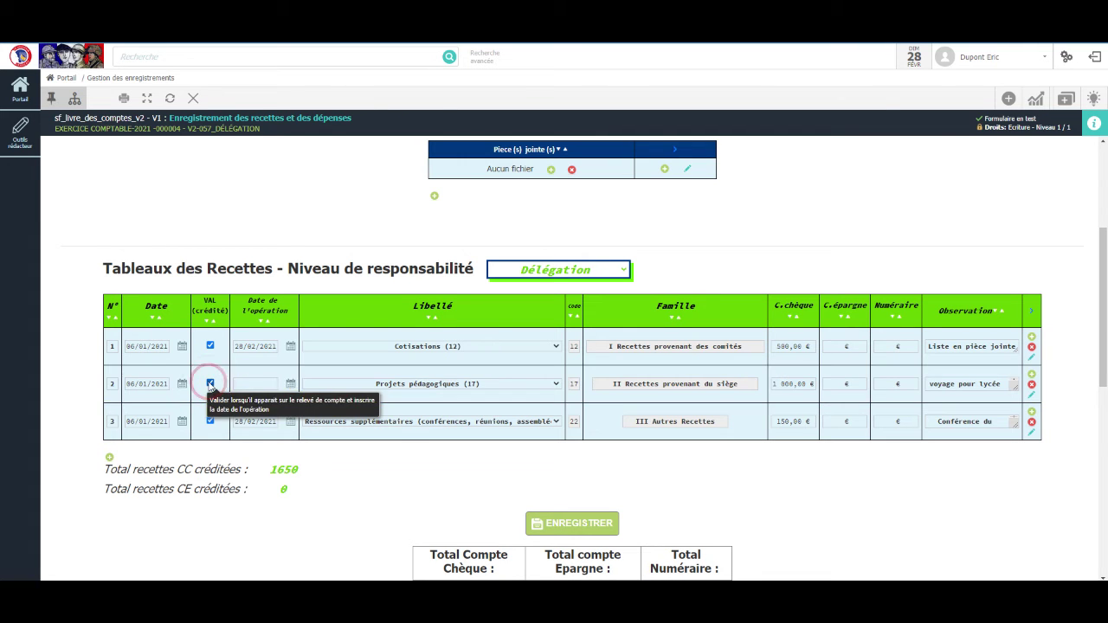
{"action": "left_click", "coordinate": [290, 386]}
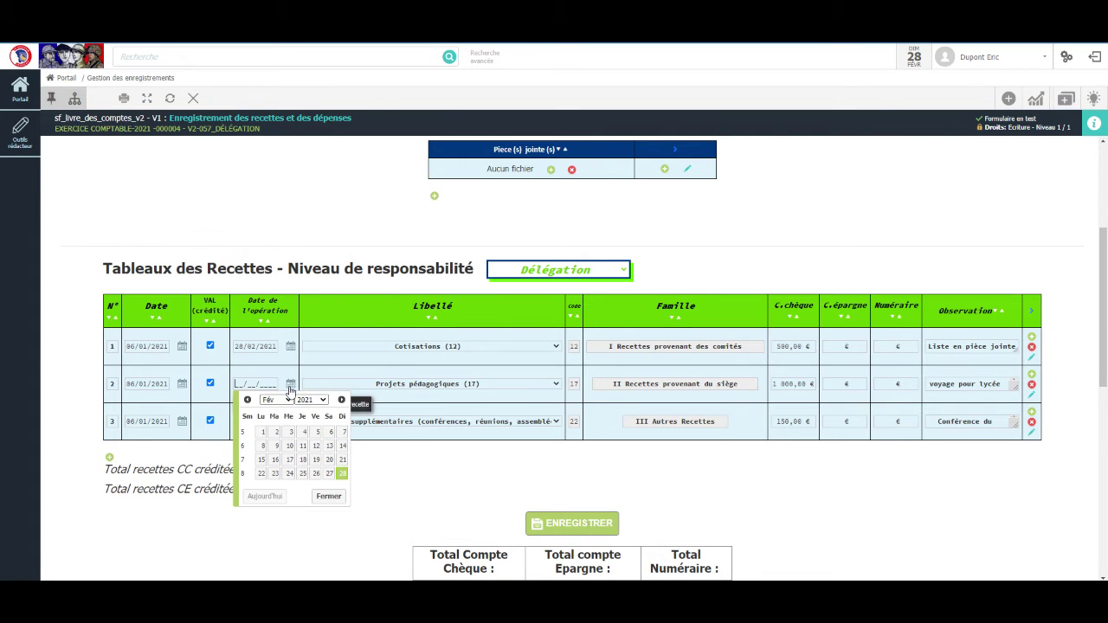
{"action": "left_click", "coordinate": [342, 473]}
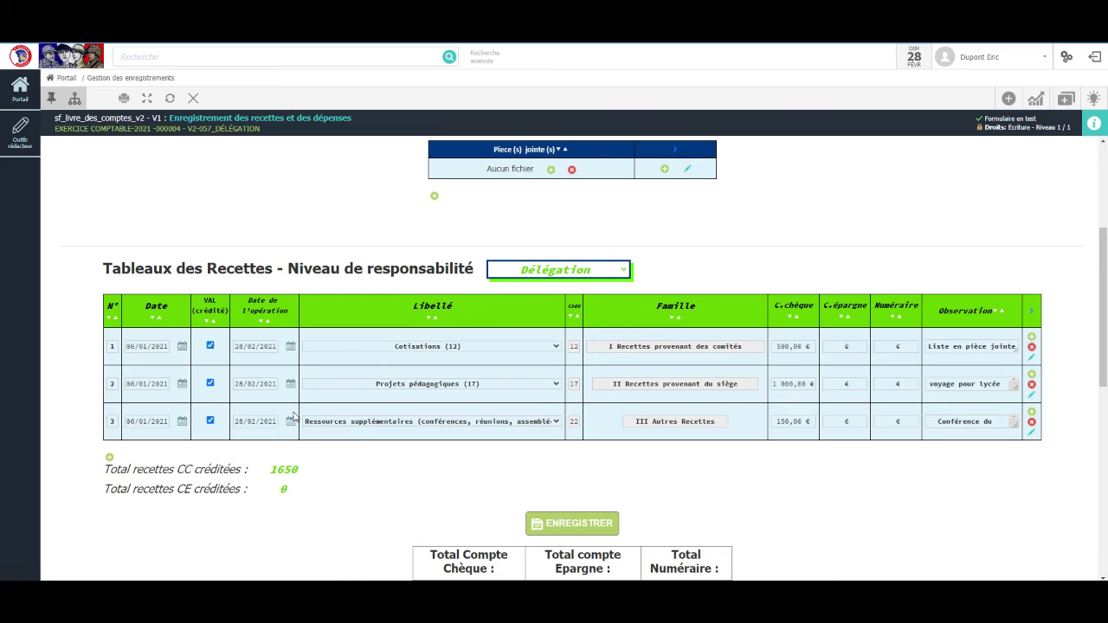
Step: Remove the credited validation from the Projets pédagogiques (17) receipt and restore it with operation date 28/02/2021
{"action": "scroll", "coordinate": [216, 322], "scroll_direction": "down", "scroll_amount": 1}
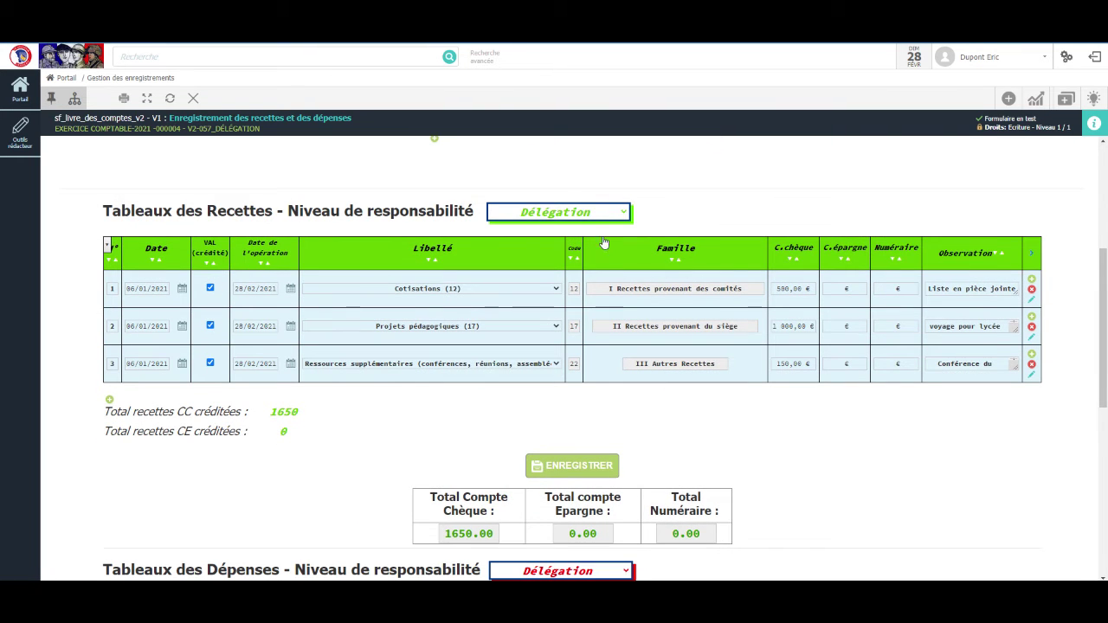
{"action": "scroll", "coordinate": [406, 281], "scroll_direction": "down", "scroll_amount": 2}
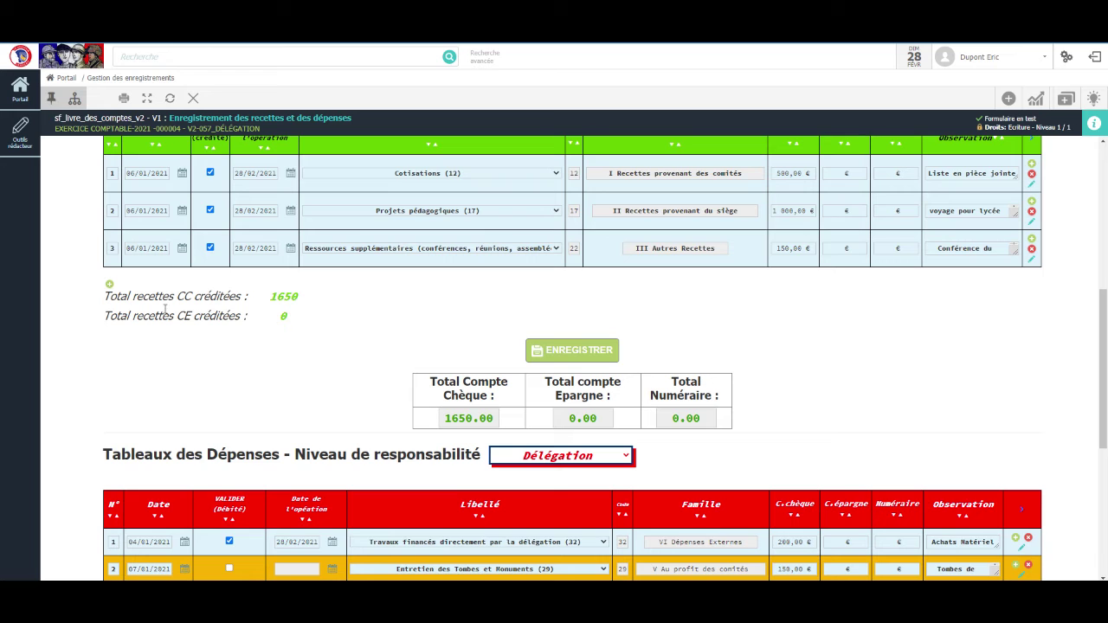
{"action": "scroll", "coordinate": [164, 309], "scroll_direction": "up", "scroll_amount": 1}
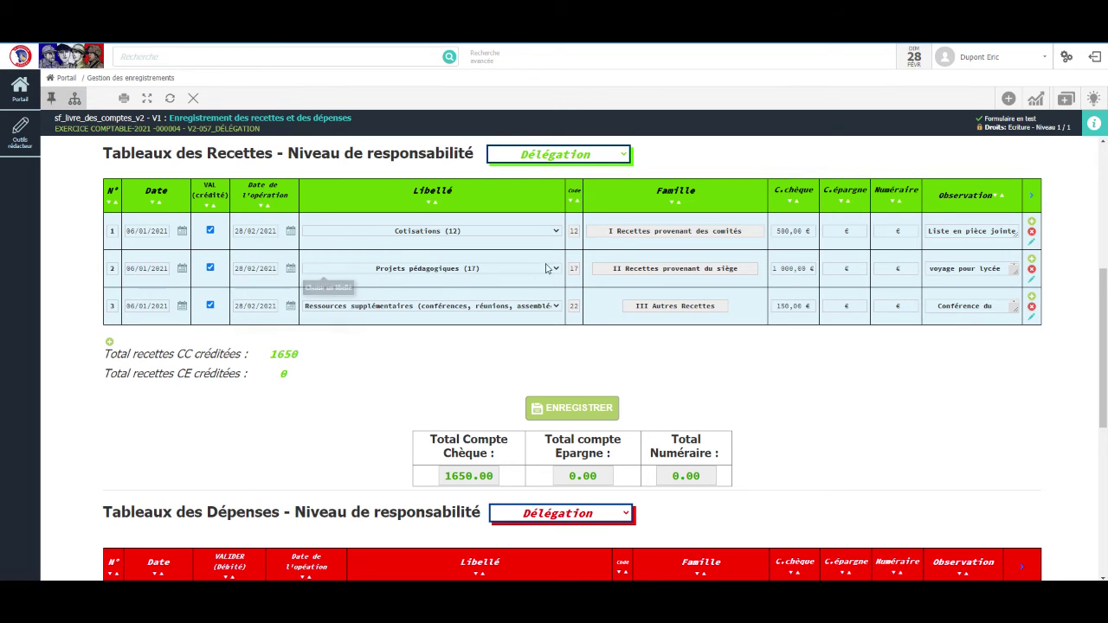
{"action": "left_click", "coordinate": [210, 268]}
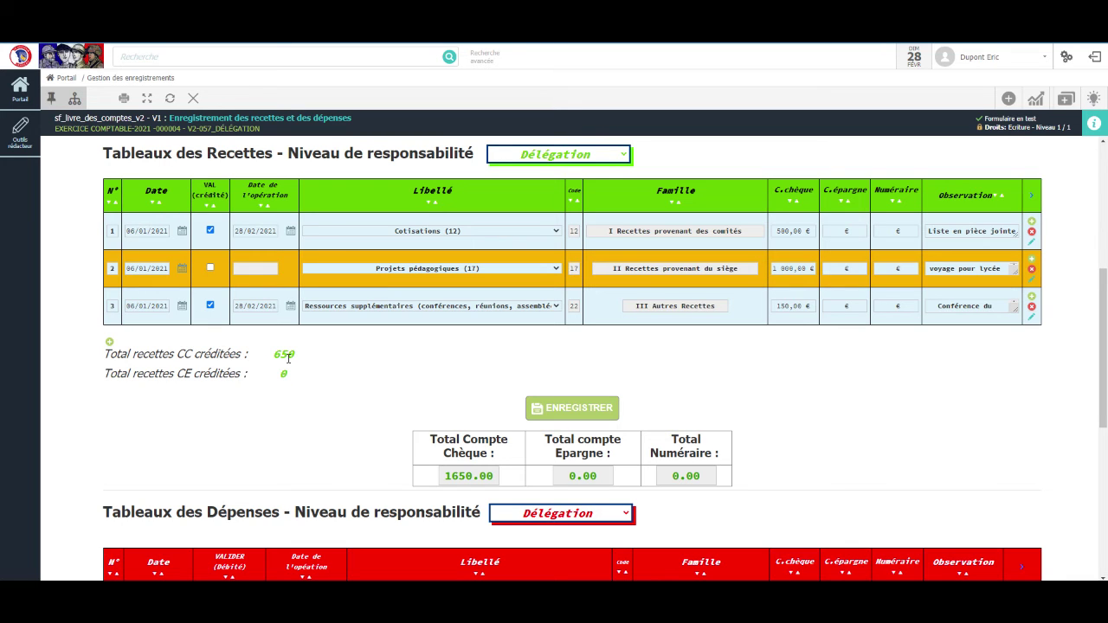
{"action": "left_click", "coordinate": [211, 267]}
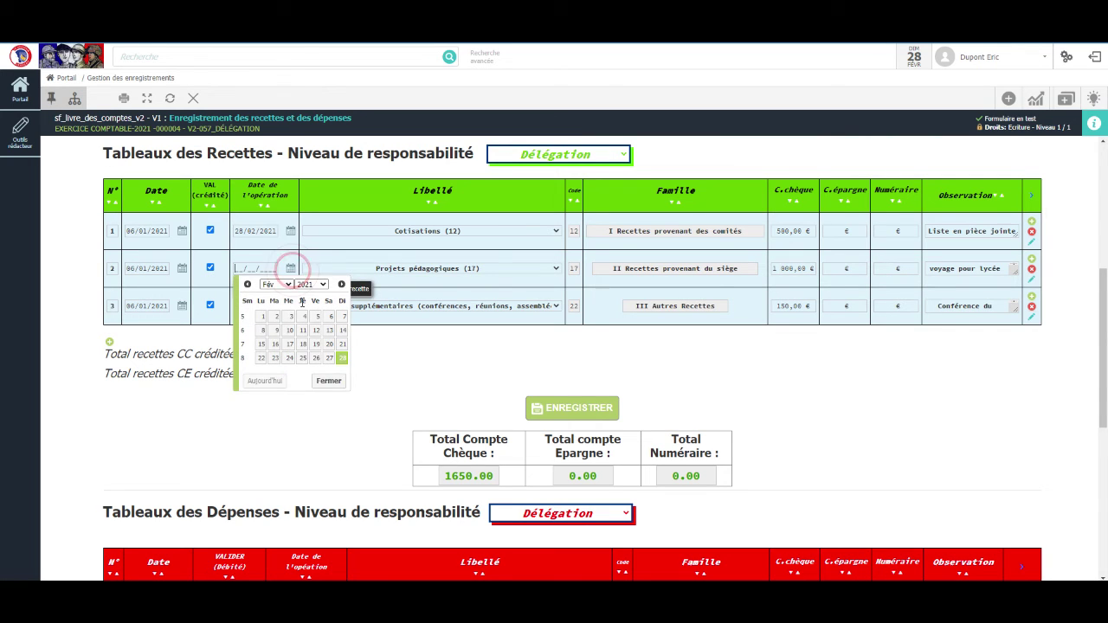
{"action": "left_click", "coordinate": [342, 358]}
{"action": "left_click", "coordinate": [307, 355]}
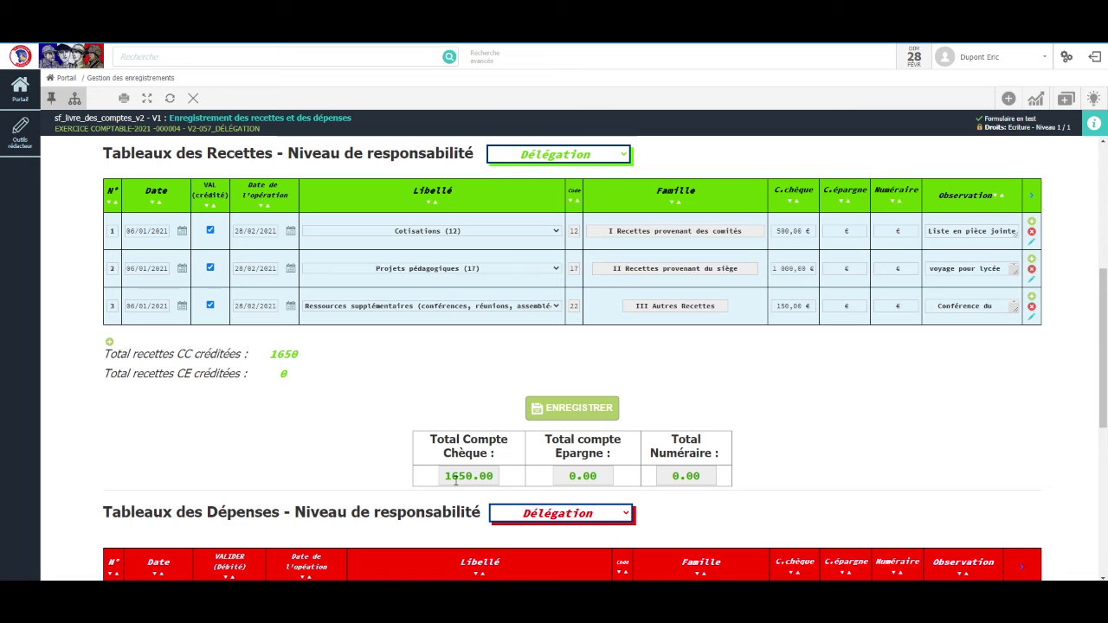
Step: Save the receipts and expenses record, choosing to send the e-mail to the recipients
{"action": "scroll", "coordinate": [349, 439], "scroll_direction": "down", "scroll_amount": 3}
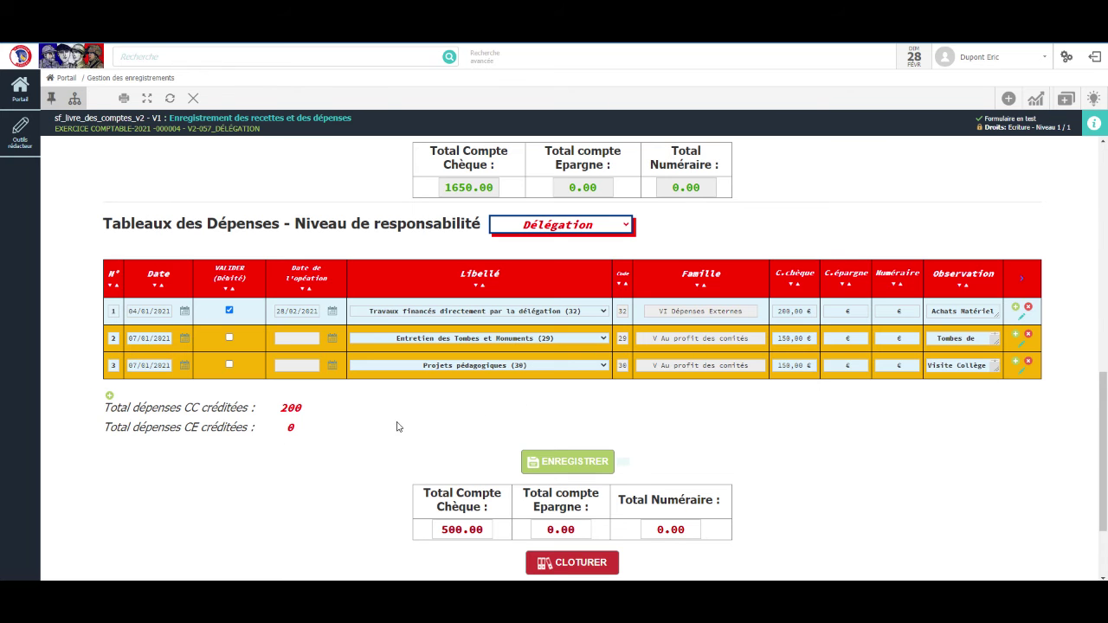
{"action": "scroll", "coordinate": [379, 386], "scroll_direction": "up", "scroll_amount": 2}
{"action": "scroll", "coordinate": [379, 386], "scroll_direction": "down", "scroll_amount": 3}
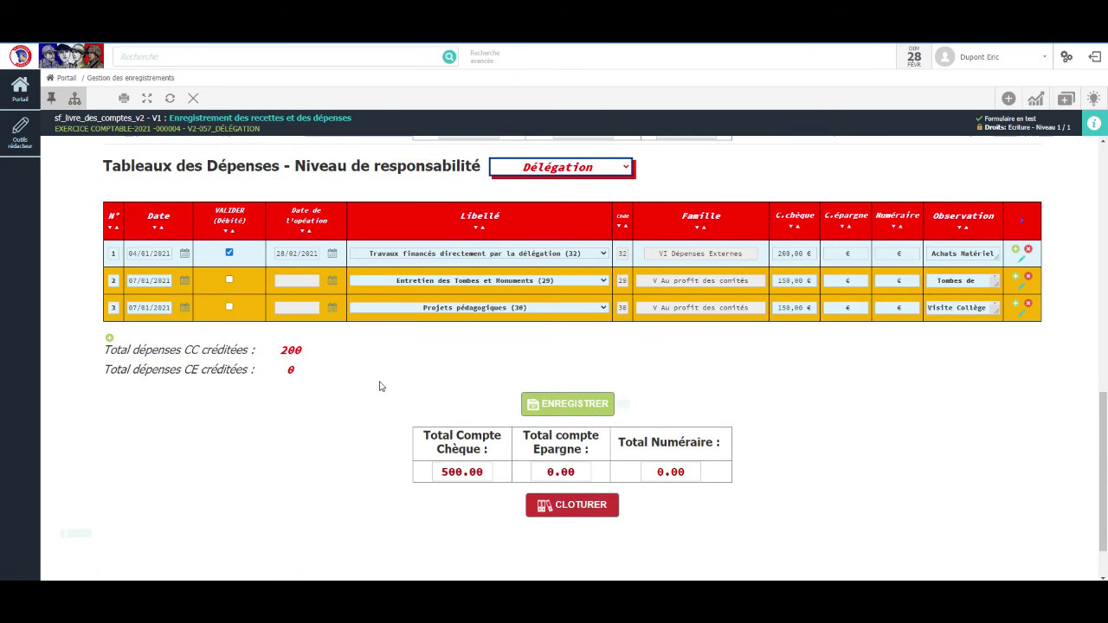
{"action": "left_click", "coordinate": [570, 404]}
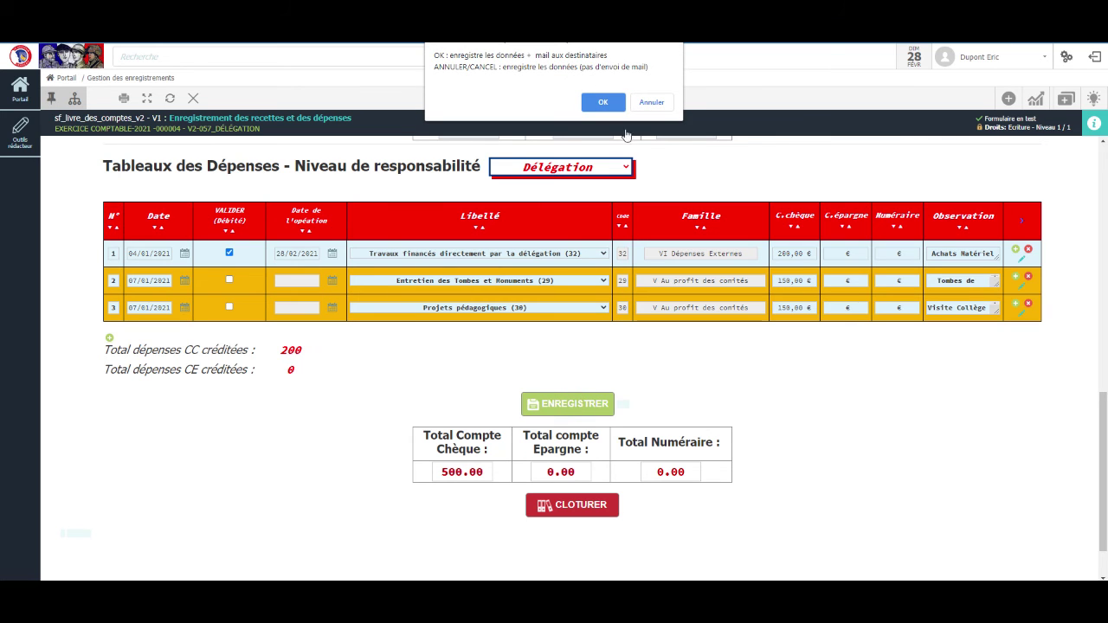
{"action": "left_click", "coordinate": [604, 102]}
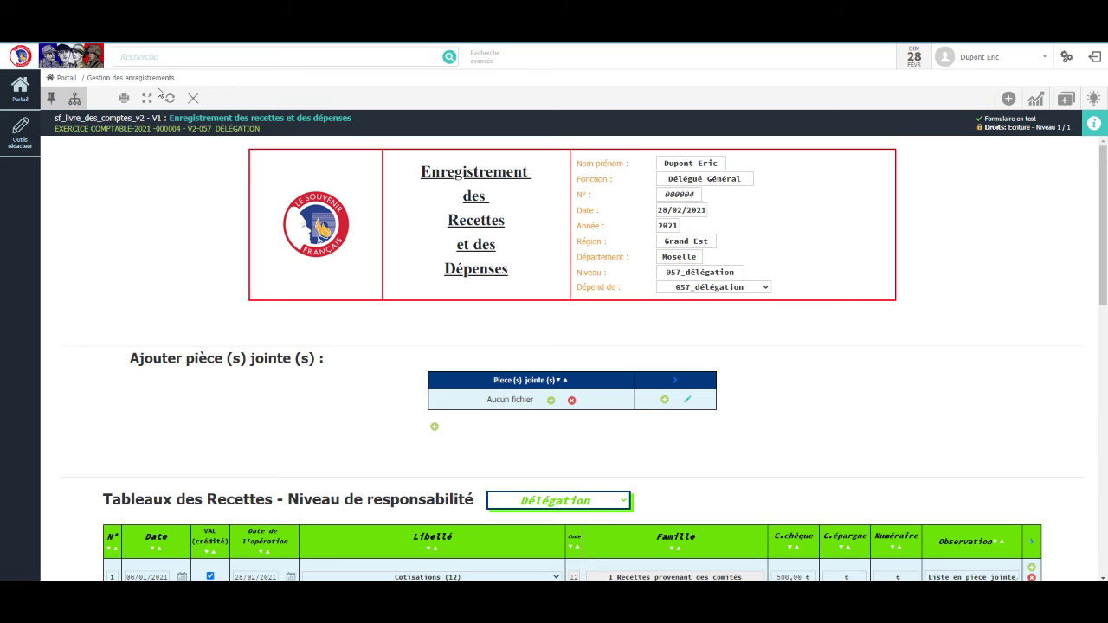
Step: Return to the portal, reopen the delegation's Comptabilité page and check the Gestion des validations section
{"action": "left_click", "coordinate": [69, 65]}
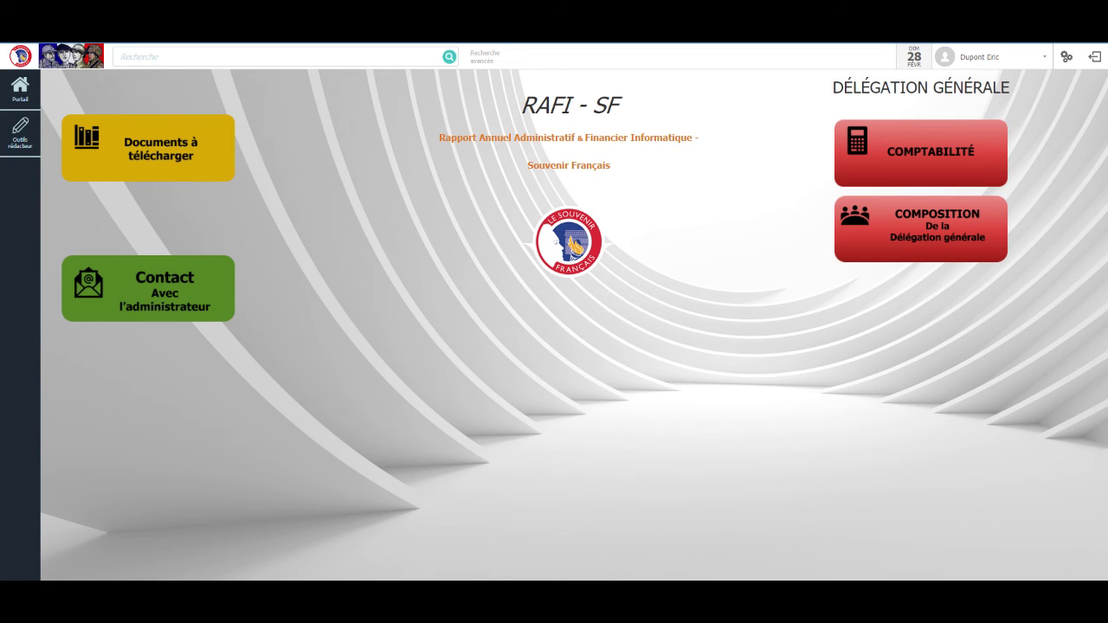
{"action": "left_click", "coordinate": [920, 144]}
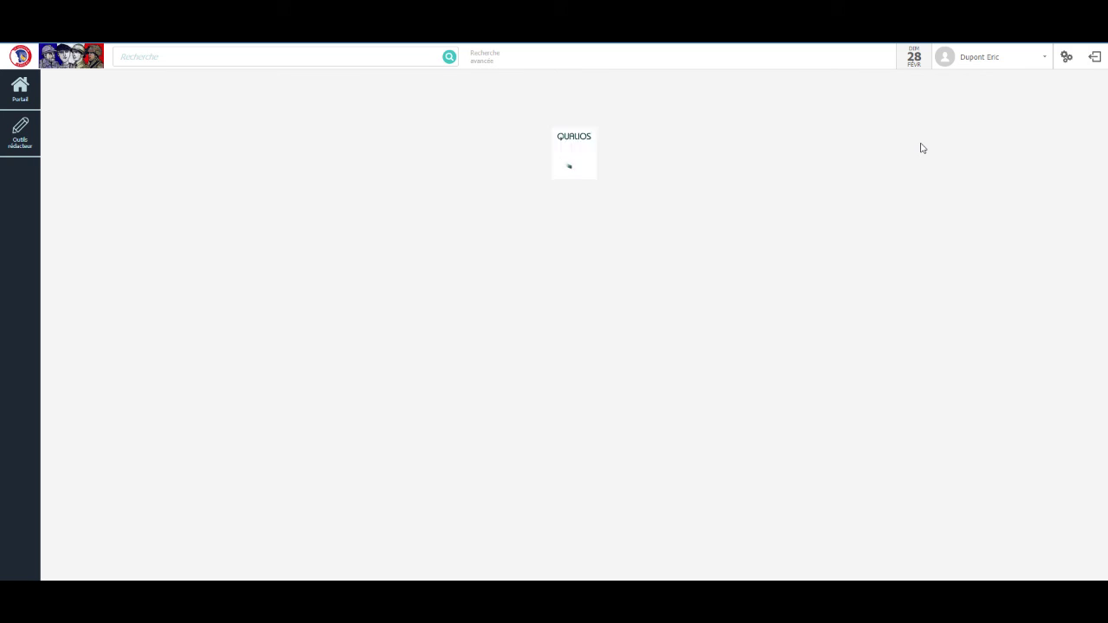
{"action": "scroll", "coordinate": [302, 287], "scroll_direction": "down", "scroll_amount": 1}
{"action": "scroll", "coordinate": [302, 287], "scroll_direction": "down", "scroll_amount": 2}
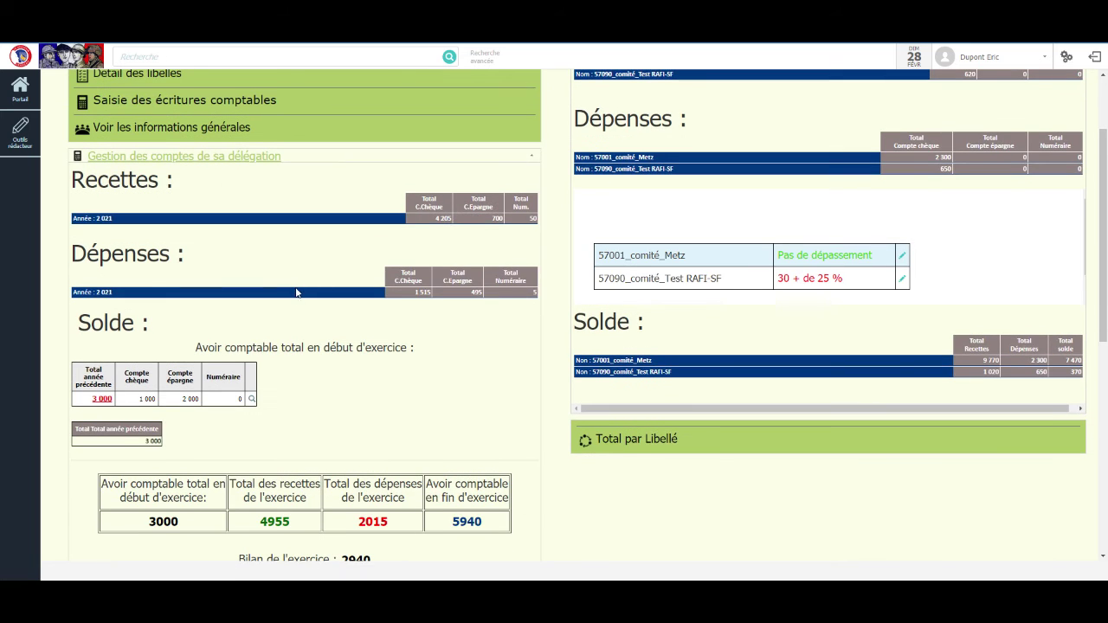
{"action": "scroll", "coordinate": [297, 386], "scroll_direction": "down", "scroll_amount": 6}
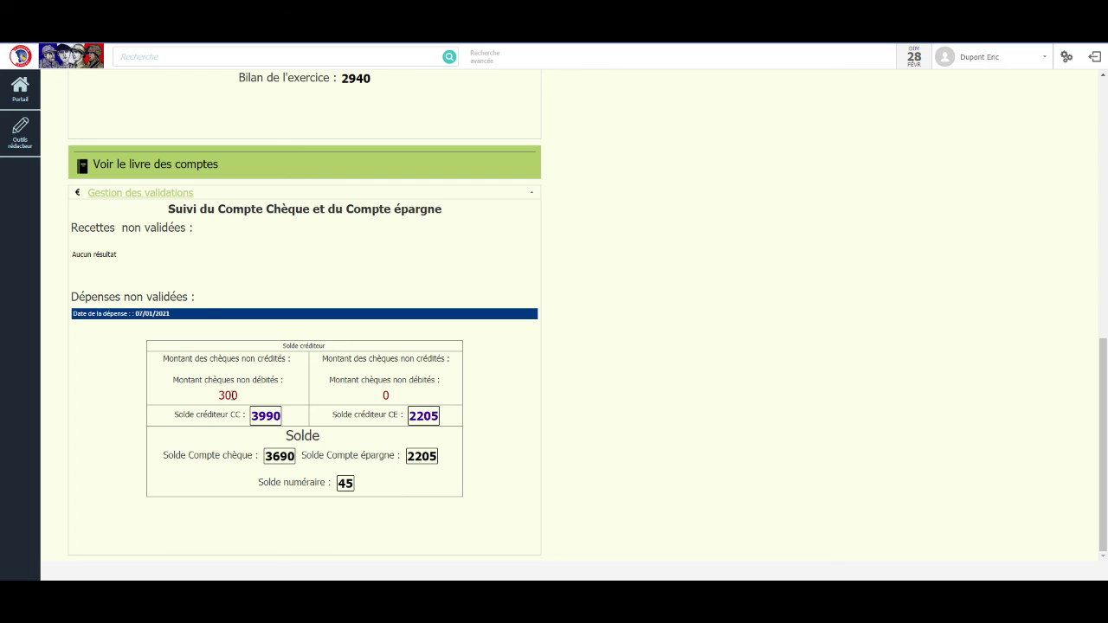
Step: Expand the unvalidated expenses dated 07/01/2021 and review them alongside the cheque and savings account balances
{"action": "left_click", "coordinate": [208, 313]}
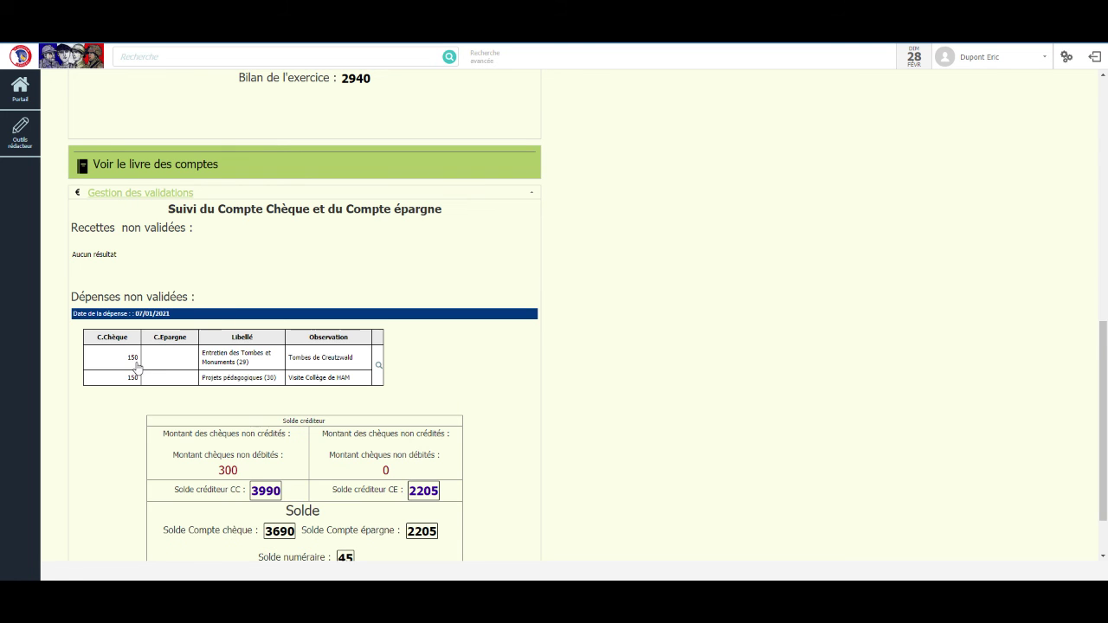
{"action": "scroll", "coordinate": [149, 443], "scroll_direction": "down", "scroll_amount": 2}
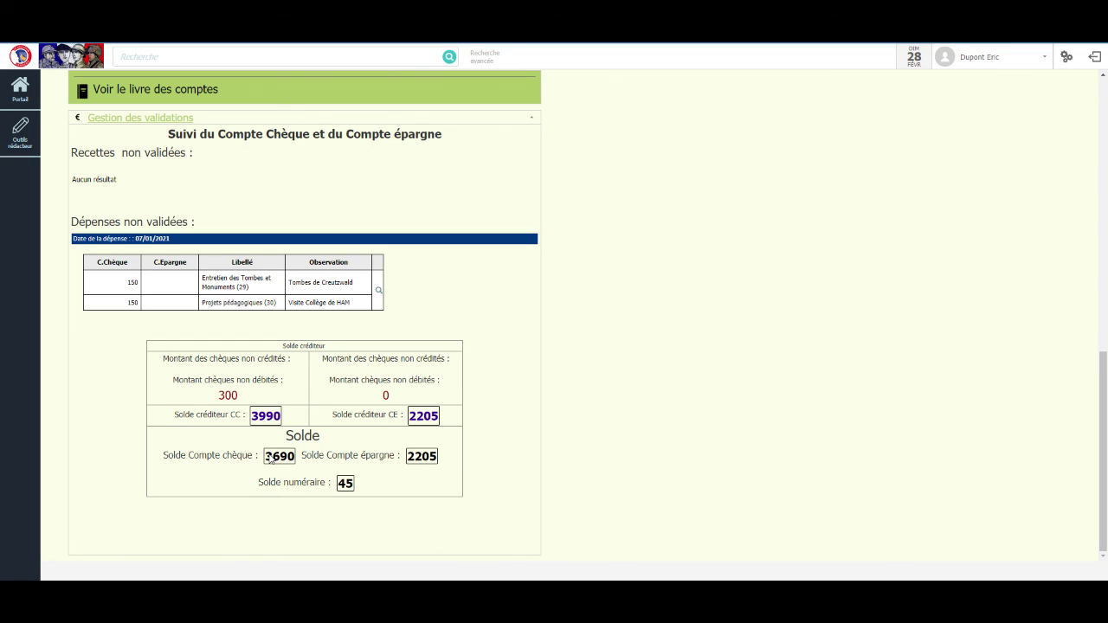
{"action": "scroll", "coordinate": [277, 441], "scroll_direction": "up", "scroll_amount": 3}
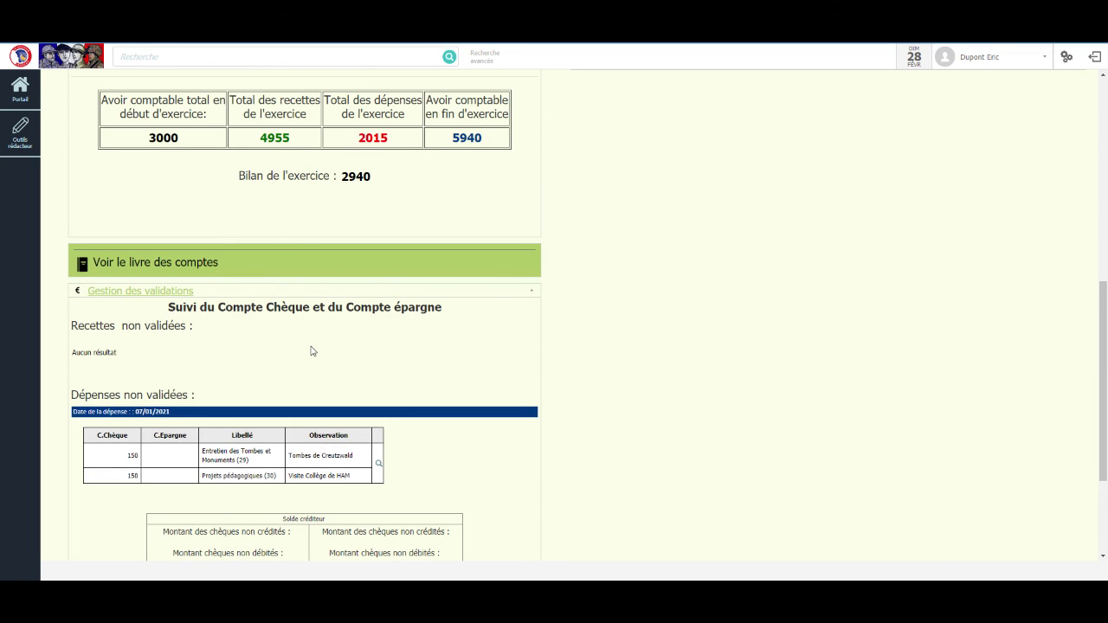